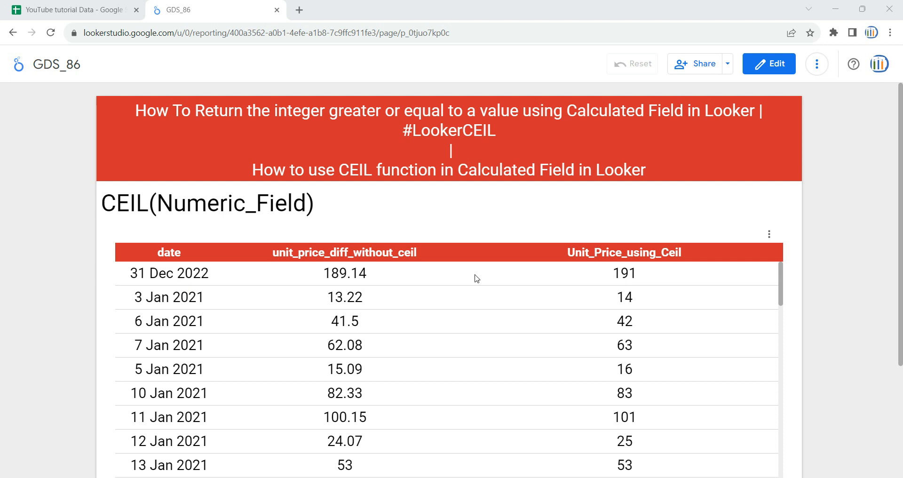
Step: Switch to the Google Sheets source spreadsheet and examine the decimal values in the Unit Price column of sheet GDS_67
{"action": "left_click", "coordinate": [80, 5]}
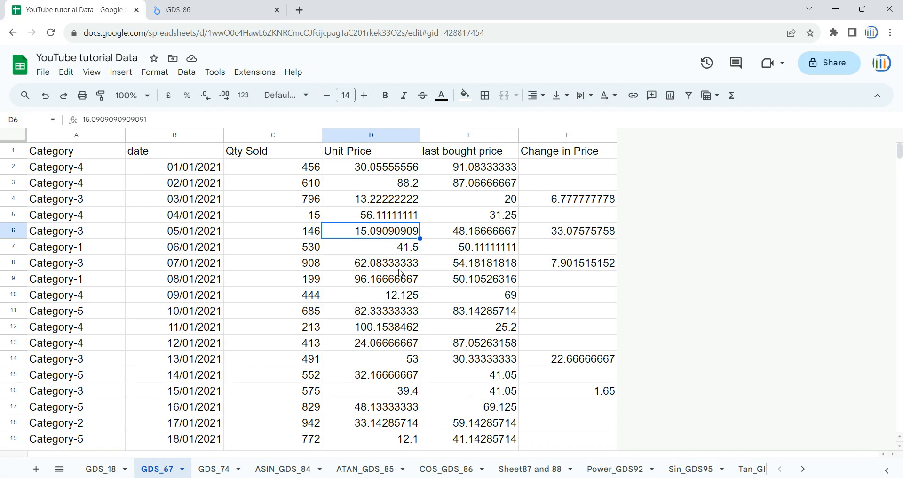
{"action": "left_click", "coordinate": [393, 136]}
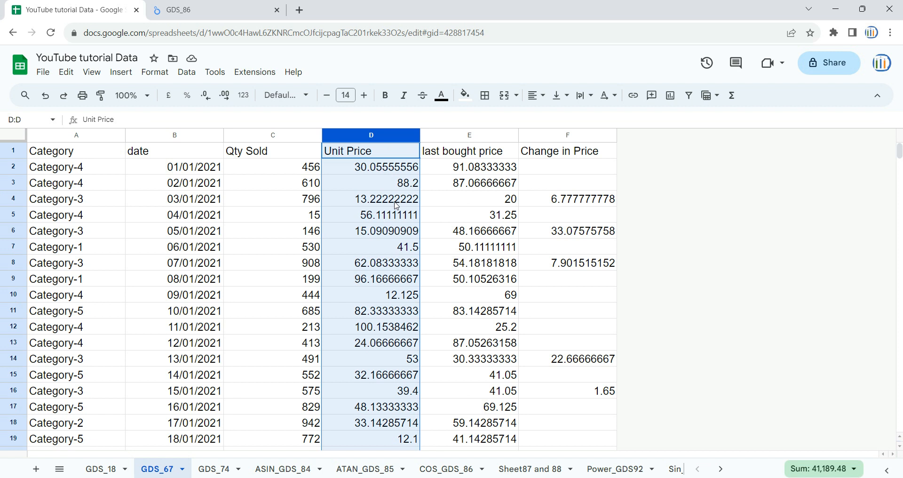
{"action": "left_click", "coordinate": [374, 172]}
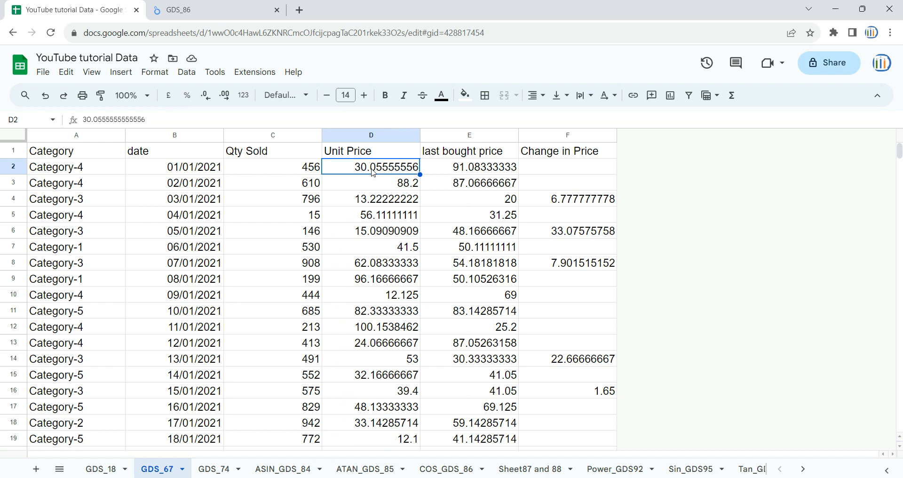
Step: Return to the Looker Studio report and compare the unit prices with and without CEIL, then examine the CEIL(Numeric_Field) syntax
{"action": "left_click", "coordinate": [239, 7]}
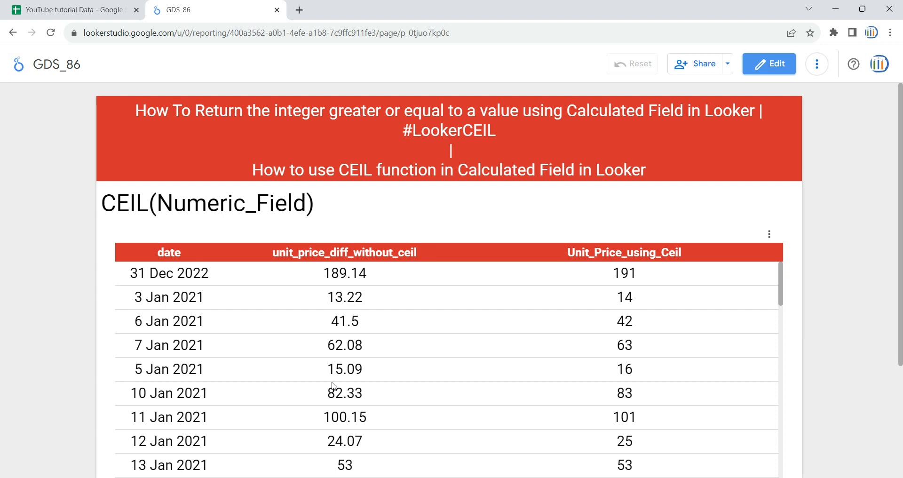
{"action": "scroll", "coordinate": [332, 386], "scroll_direction": "down", "scroll_amount": 2}
{"action": "scroll", "coordinate": [332, 386], "scroll_direction": "up", "scroll_amount": 3}
{"action": "left_click_drag", "start_coordinate": [366, 276], "coordinate": [327, 277]}
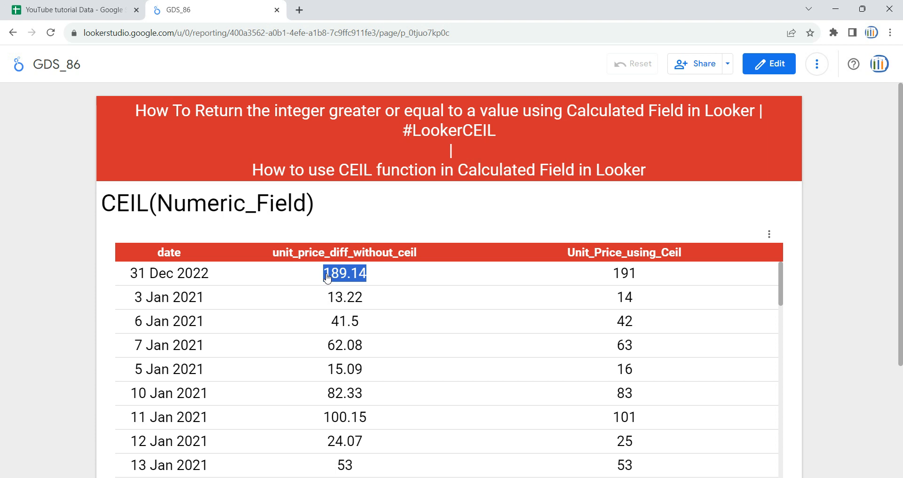
{"action": "left_click_drag", "start_coordinate": [701, 283], "coordinate": [588, 284]}
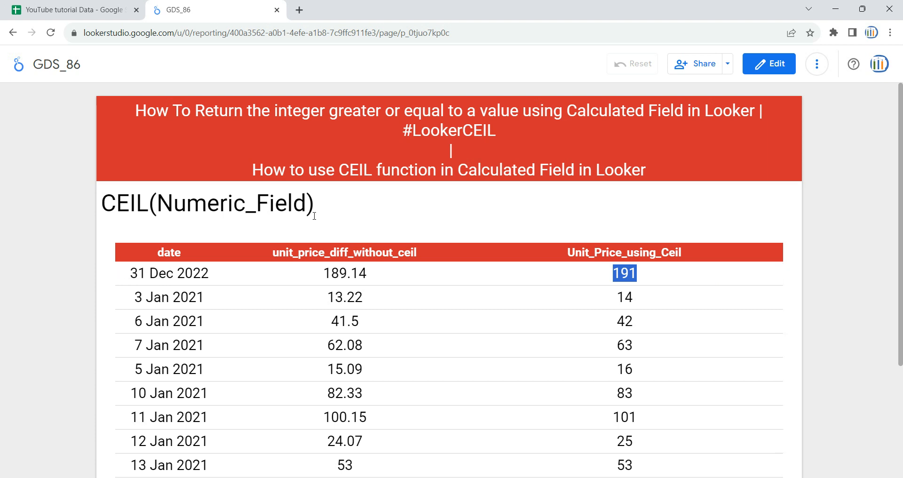
{"action": "mouse_move", "coordinate": [315, 216]}
{"action": "left_mouse_down"}
{"action": "mouse_move", "coordinate": [96, 213]}
{"action": "mouse_move", "coordinate": [117, 204]}
{"action": "mouse_move", "coordinate": [311, 211]}
{"action": "left_mouse_up"}
{"action": "left_click", "coordinate": [115, 209]}
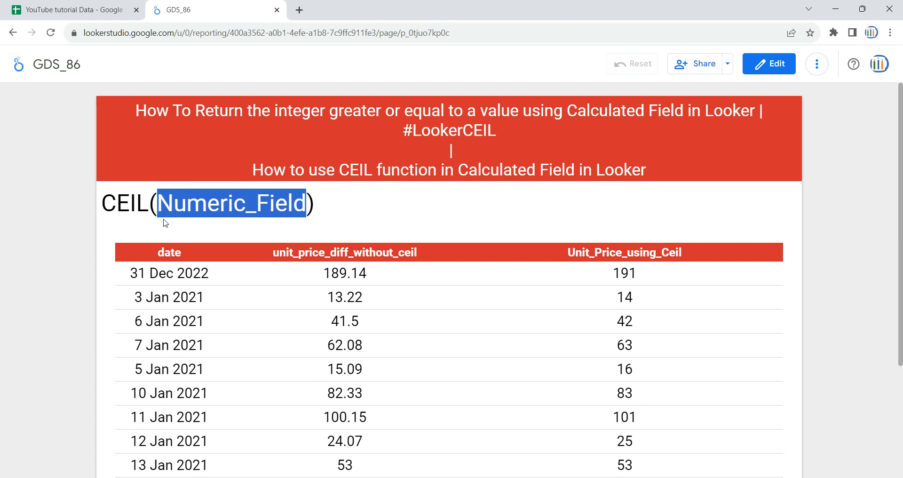
{"action": "left_click", "coordinate": [320, 220]}
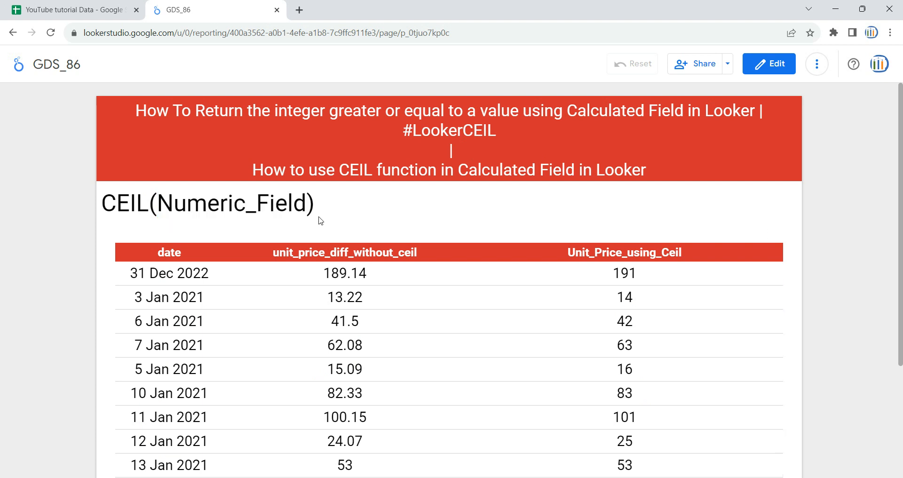
Step: Put the GDS_86 report into edit mode and add a new page
{"action": "left_click", "coordinate": [771, 66]}
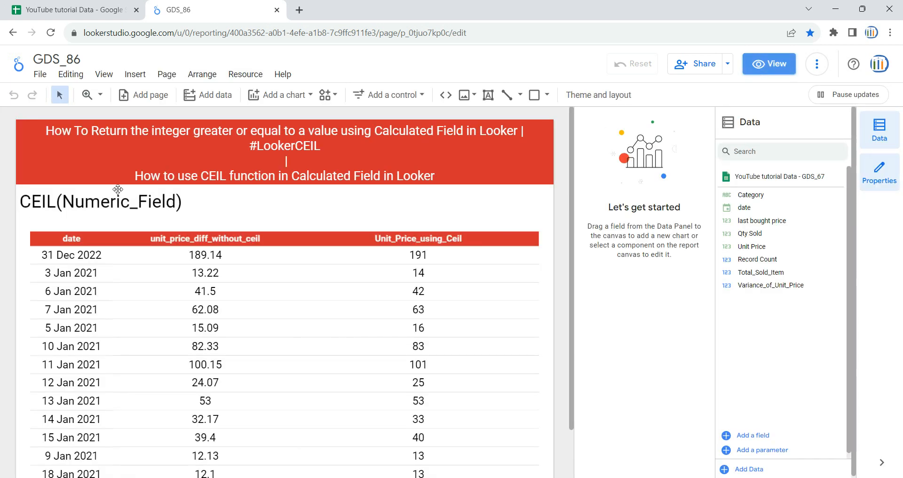
{"action": "left_click", "coordinate": [167, 74]}
{"action": "left_click", "coordinate": [204, 99]}
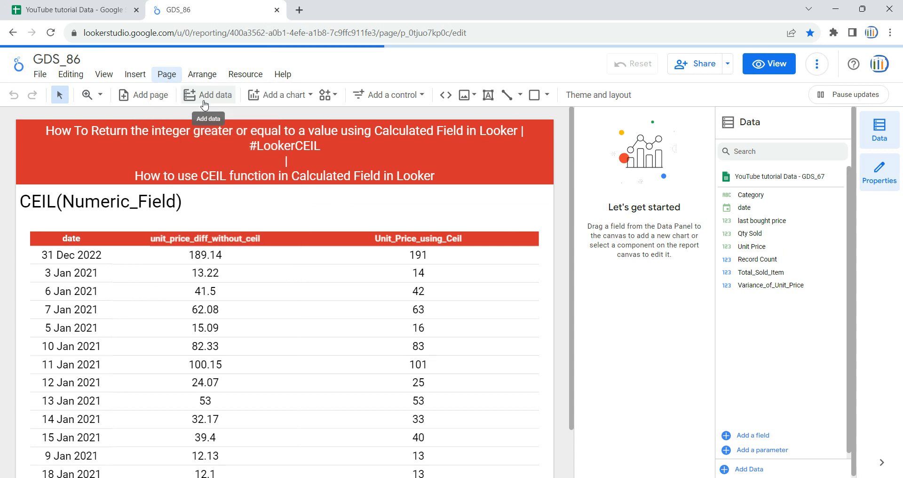
Step: Copy the red title banner from page 1 and paste it onto page 2
{"action": "left_click", "coordinate": [19, 143]}
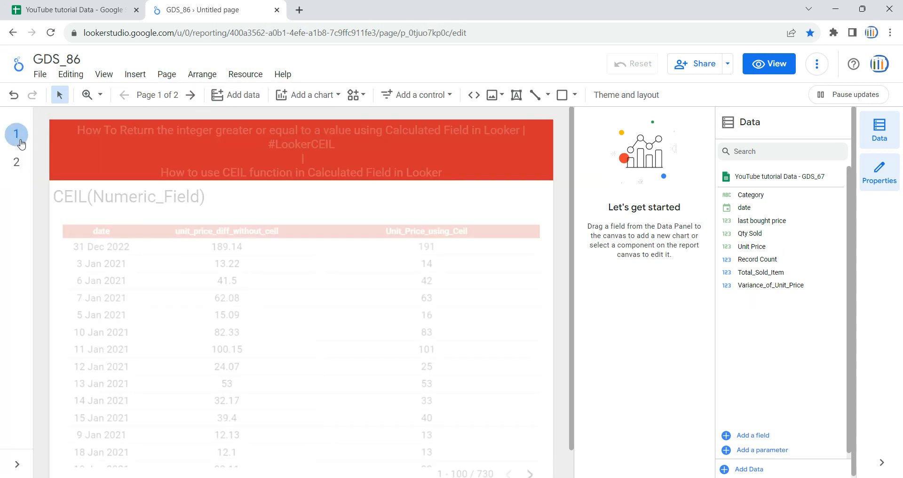
{"action": "left_click", "coordinate": [116, 157]}
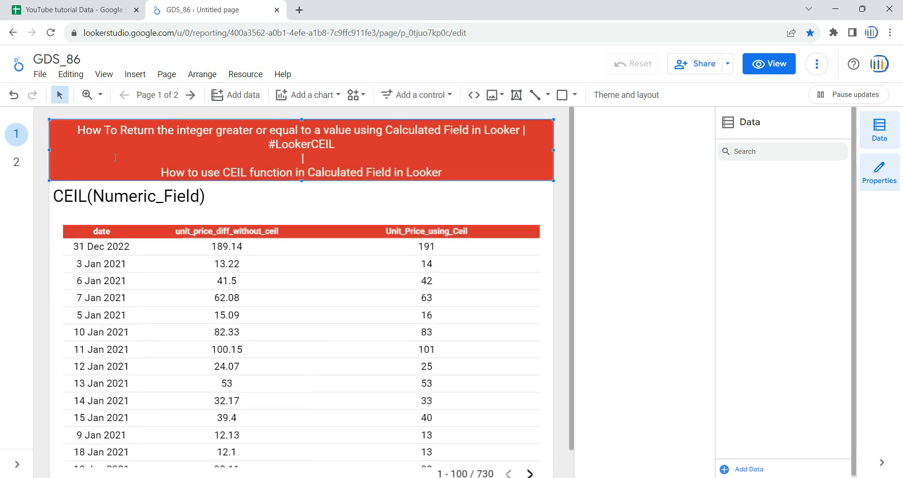
{"action": "left_click", "coordinate": [16, 161]}
{"action": "key", "text": "ctrl+v"}
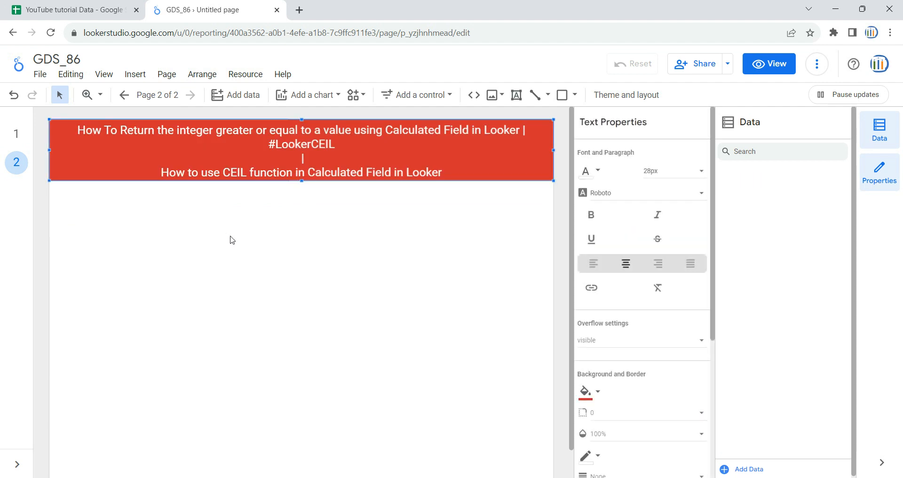
{"action": "left_click", "coordinate": [230, 239]}
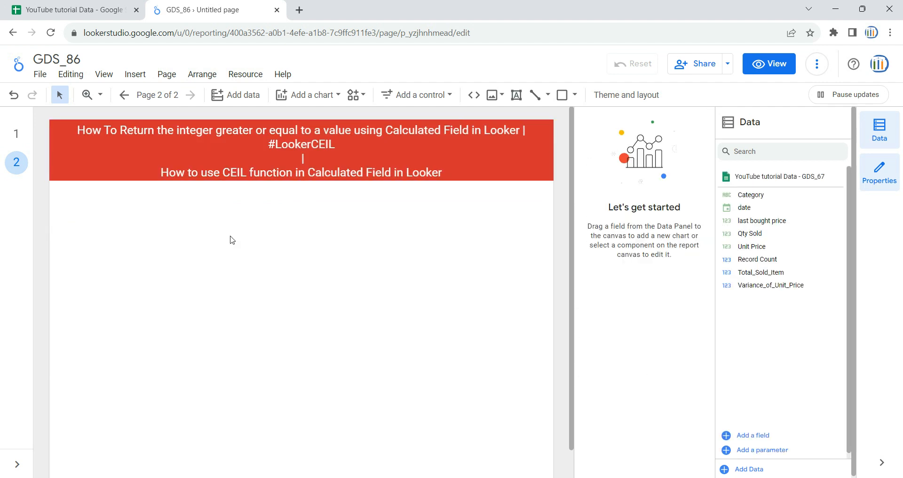
{"action": "left_click", "coordinate": [16, 134]}
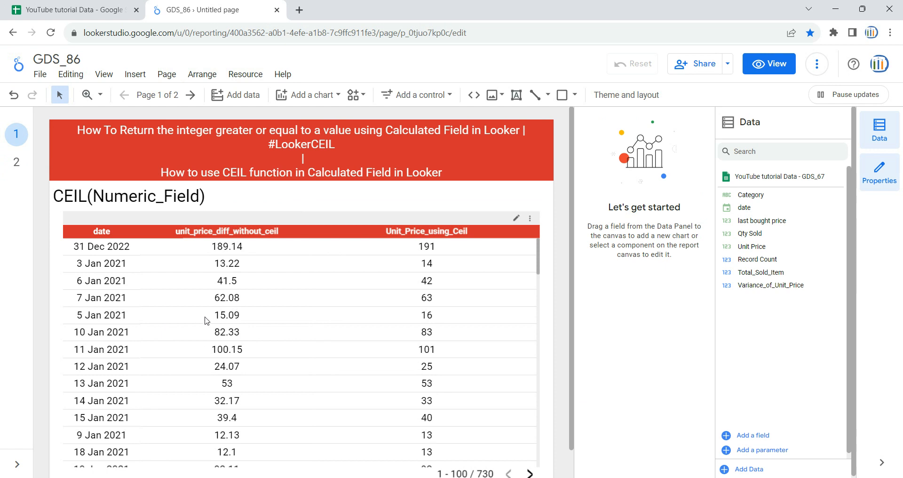
{"action": "left_click", "coordinate": [75, 10]}
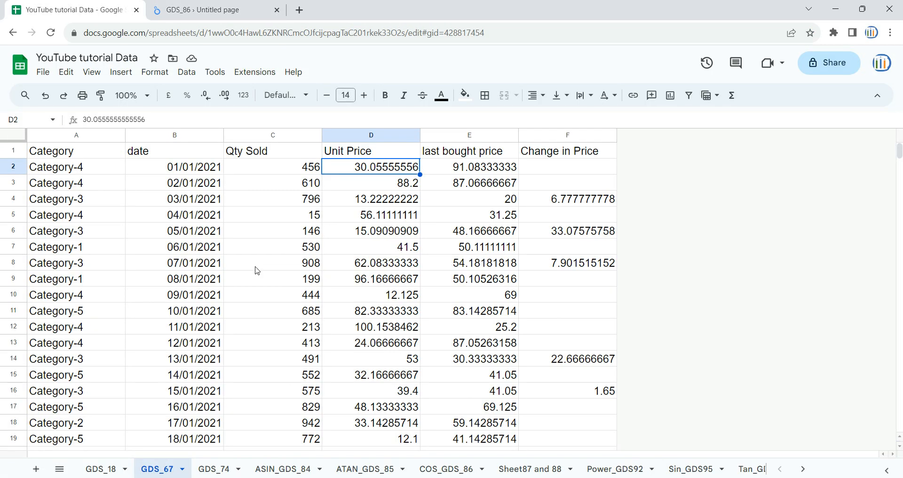
{"action": "left_click", "coordinate": [246, 6]}
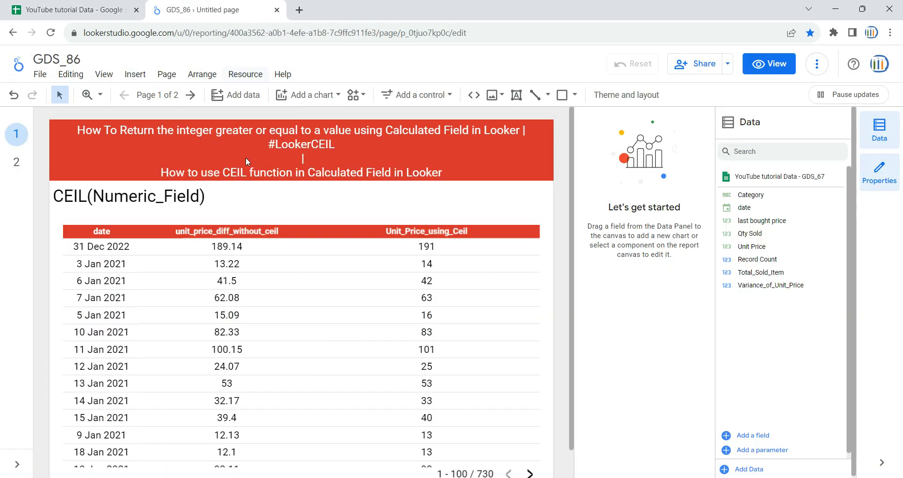
{"action": "left_click", "coordinate": [16, 165]}
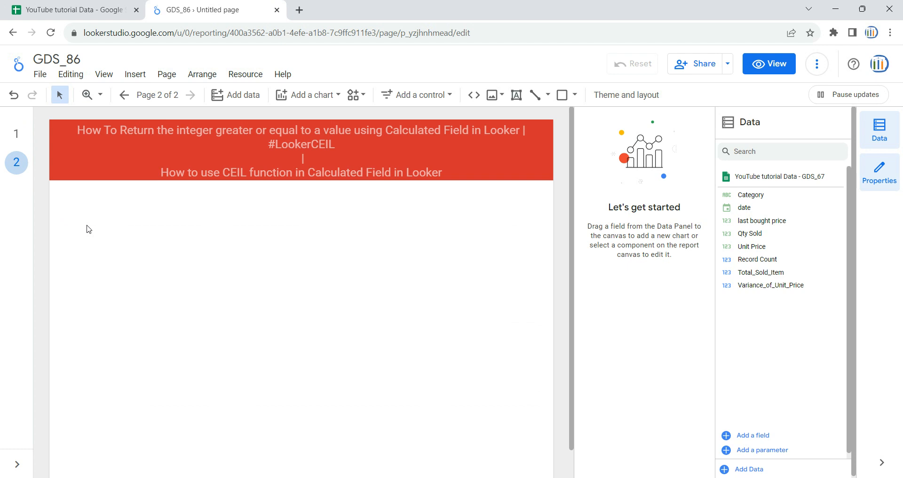
Step: Insert a table chart below the title banner on page 2 and enlarge it to nearly the page width
{"action": "left_click", "coordinate": [317, 95]}
{"action": "left_click", "coordinate": [293, 138]}
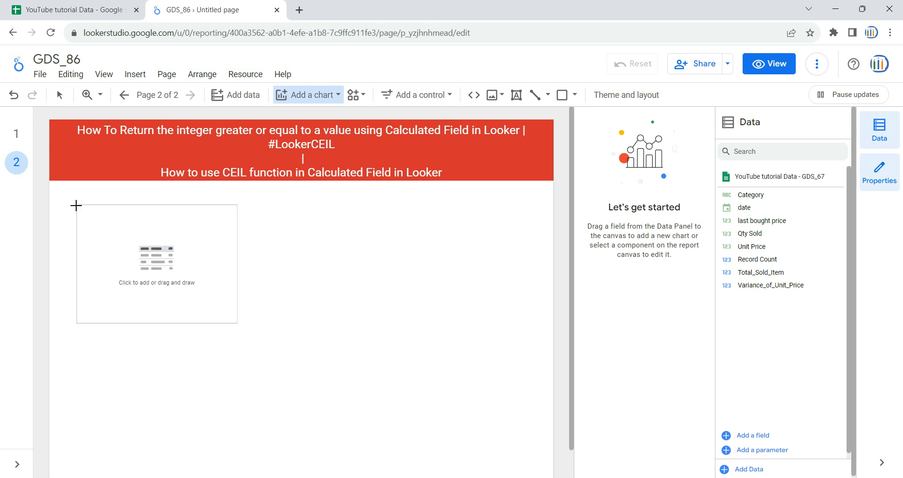
{"action": "left_click", "coordinate": [64, 200]}
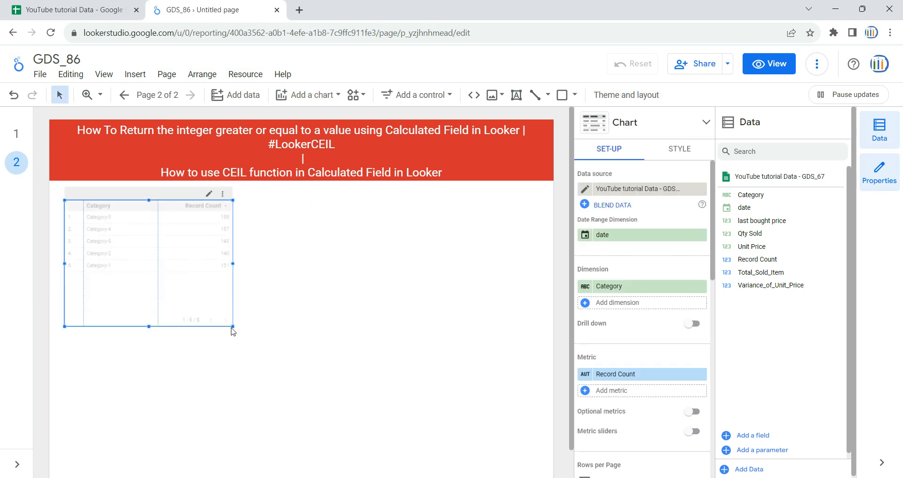
{"action": "left_click_drag", "start_coordinate": [232, 327], "coordinate": [503, 451]}
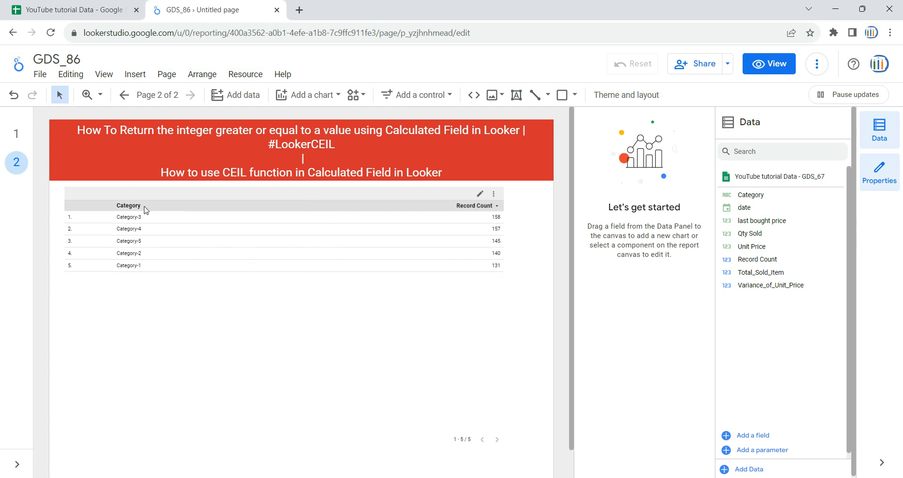
Step: Compare the columns of the finished table on page 1 with the date and Unit Price columns of the source spreadsheet
{"action": "left_click", "coordinate": [16, 133]}
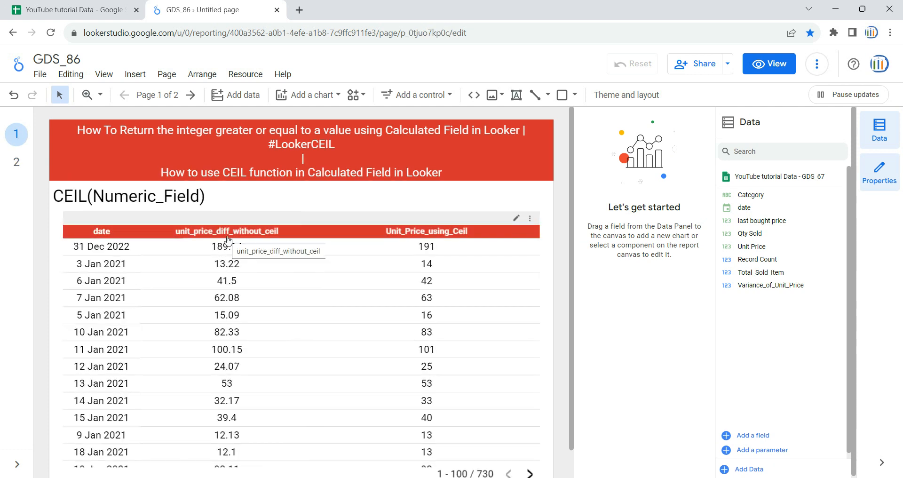
{"action": "left_click", "coordinate": [75, 10]}
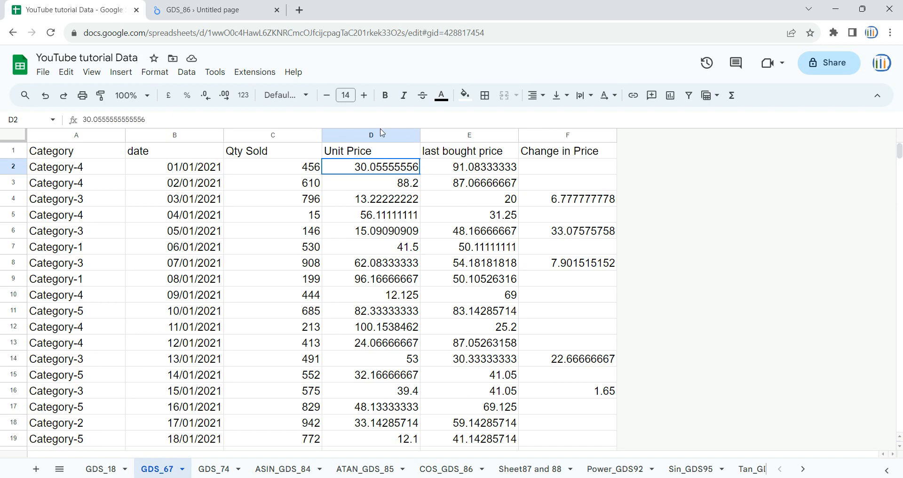
{"action": "left_click", "coordinate": [196, 8]}
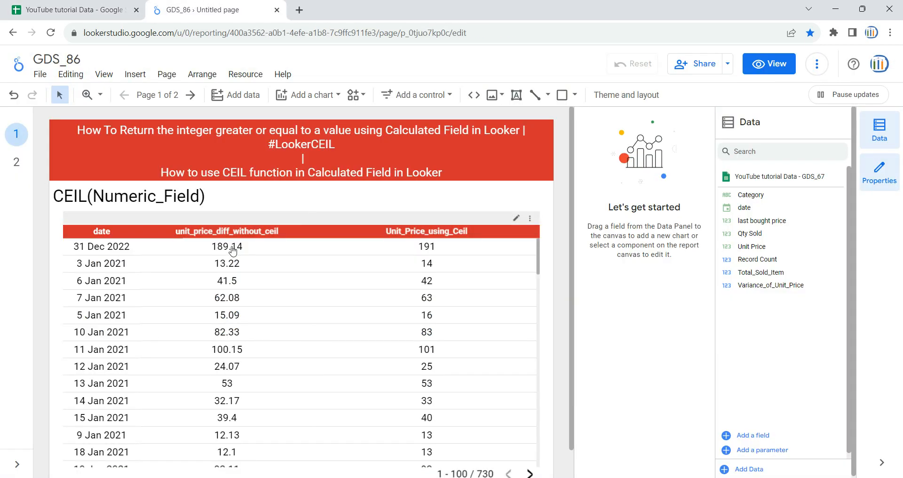
{"action": "left_click", "coordinate": [75, 10]}
{"action": "left_click", "coordinate": [179, 157]}
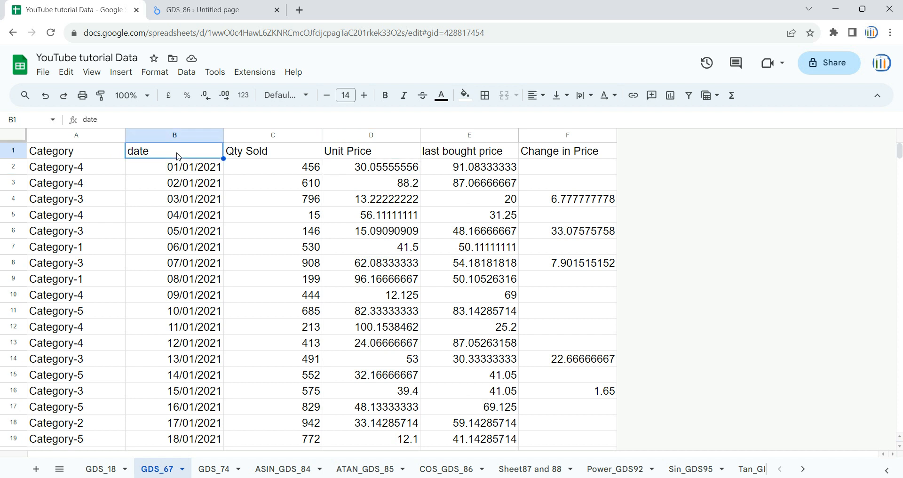
{"action": "left_click", "coordinate": [195, 9]}
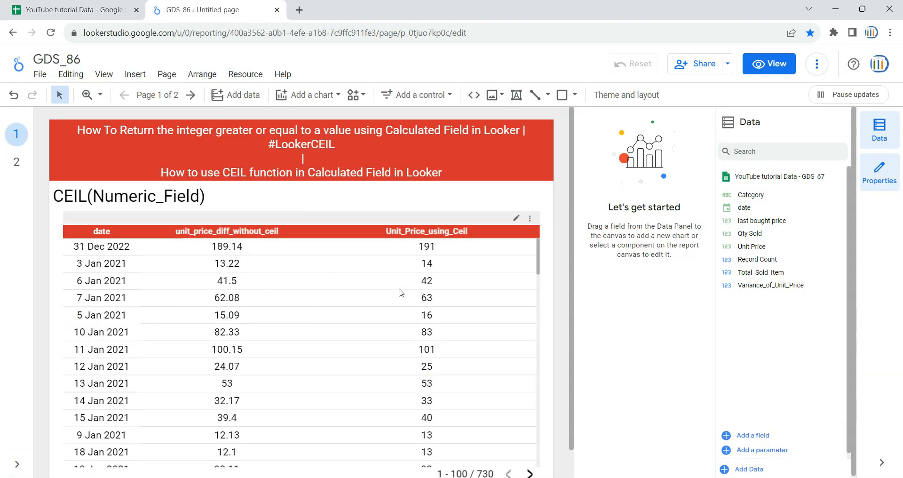
{"action": "left_click", "coordinate": [27, 168]}
Step: Review the data sources available for the table on page 2
{"action": "left_click", "coordinate": [279, 246]}
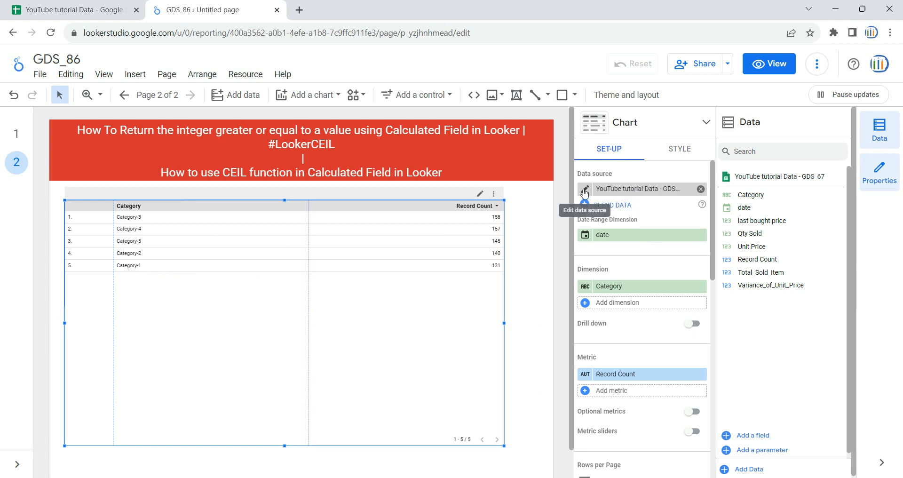
{"action": "left_click", "coordinate": [643, 193]}
{"action": "scroll", "coordinate": [646, 263], "scroll_direction": "down", "scroll_amount": 5}
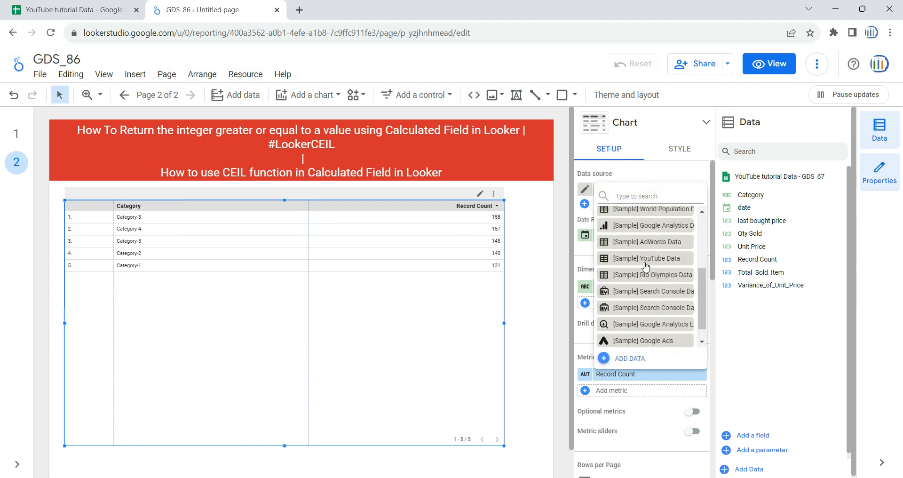
{"action": "scroll", "coordinate": [646, 266], "scroll_direction": "up", "scroll_amount": 5}
{"action": "left_click", "coordinate": [657, 175]}
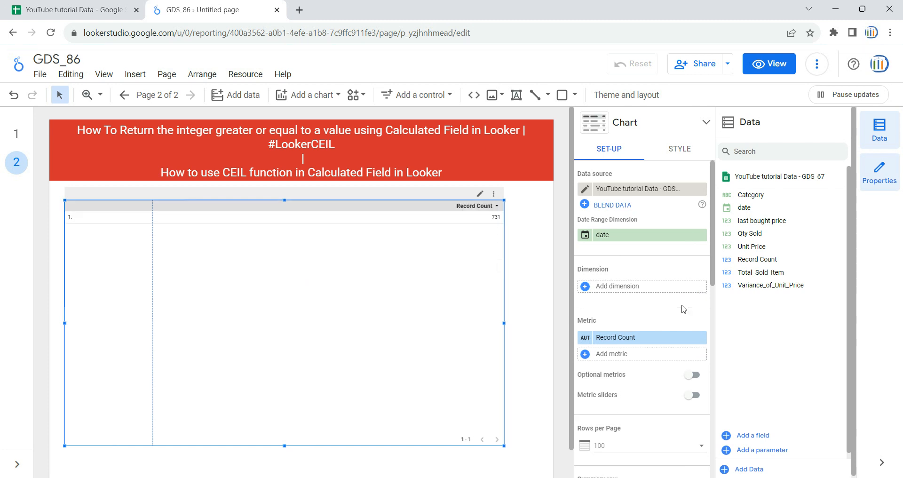
Step: Replace the table's Category dimension with date and narrow the row-number and date columns
{"action": "left_click_drag", "start_coordinate": [754, 210], "coordinate": [637, 292]}
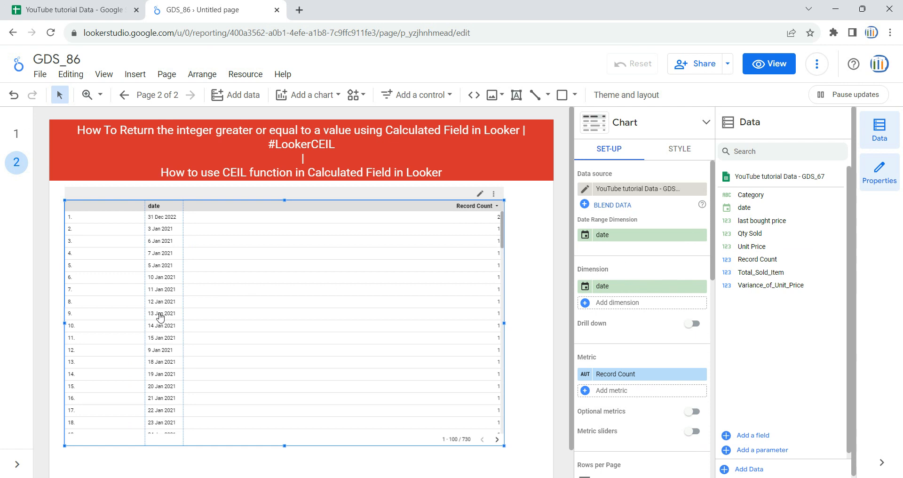
{"action": "left_click_drag", "start_coordinate": [145, 273], "coordinate": [93, 275]}
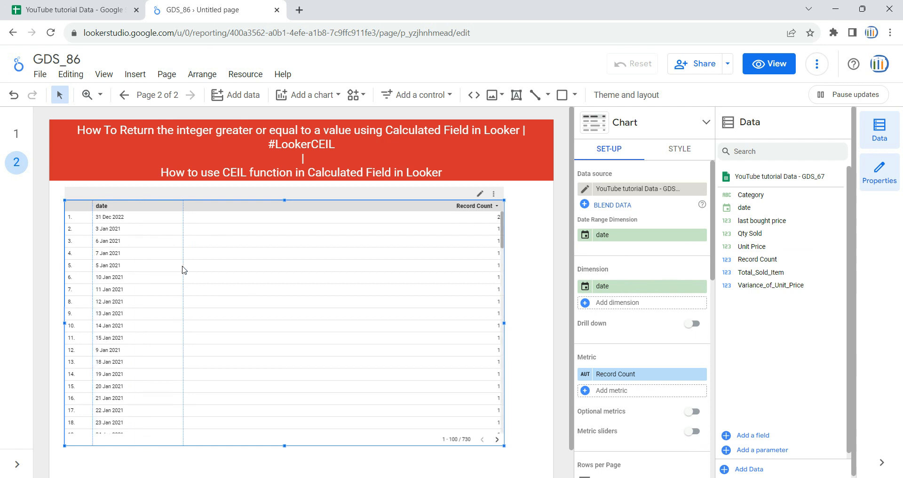
{"action": "left_click_drag", "start_coordinate": [183, 269], "coordinate": [154, 270]}
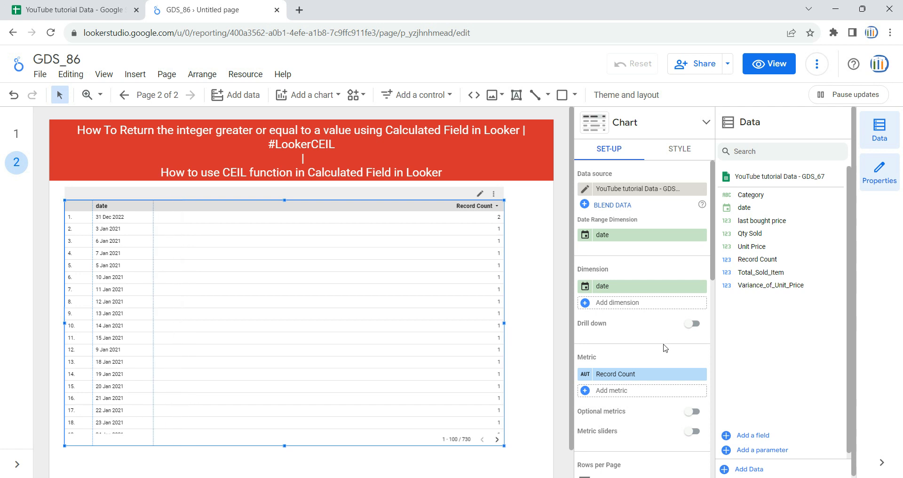
Step: Replace the Record Count metric with Unit Price and widen the Unit Price column
{"action": "left_click", "coordinate": [701, 374]}
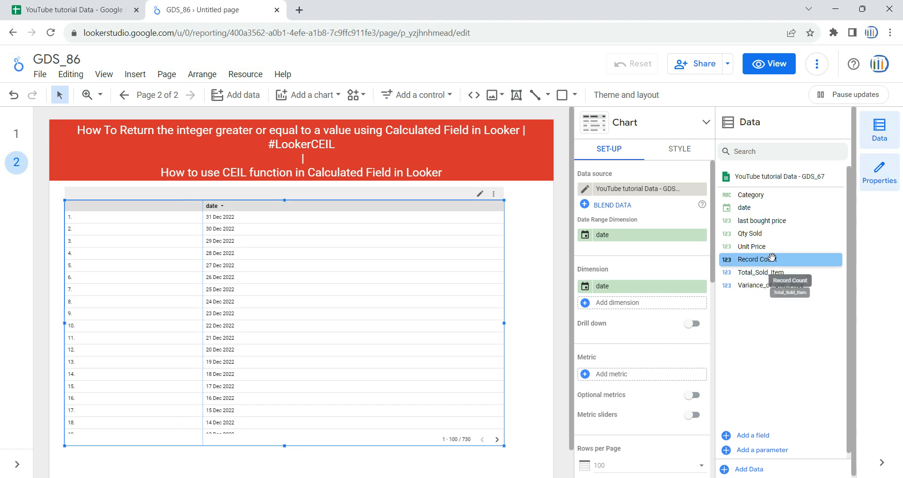
{"action": "left_click_drag", "start_coordinate": [762, 246], "coordinate": [646, 382]}
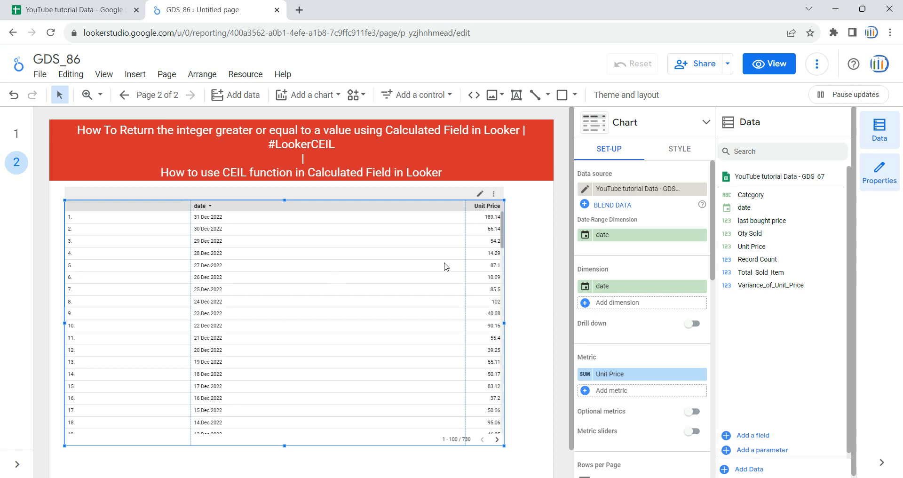
{"action": "left_click_drag", "start_coordinate": [466, 252], "coordinate": [300, 266]}
Step: Rename the table's Unit Price metric as Unit_Price_with_ceil_function
{"action": "left_click", "coordinate": [638, 374]}
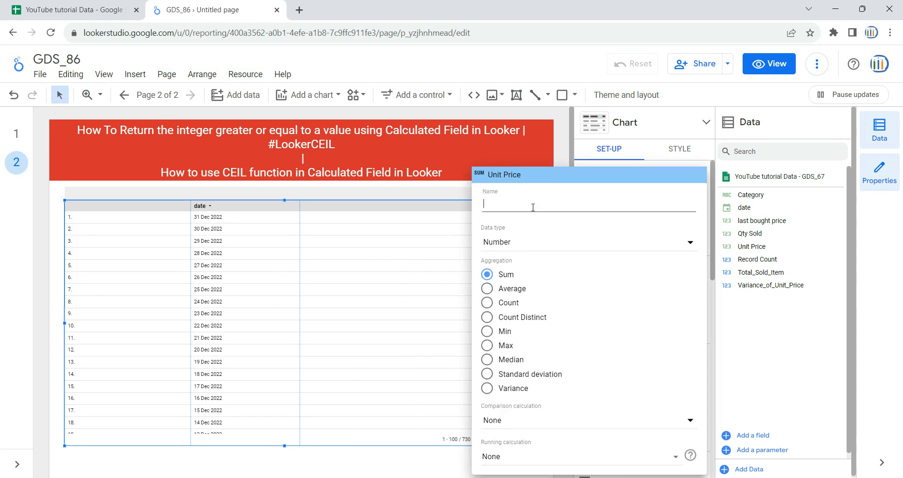
{"action": "type", "text": "Unit_Price"}
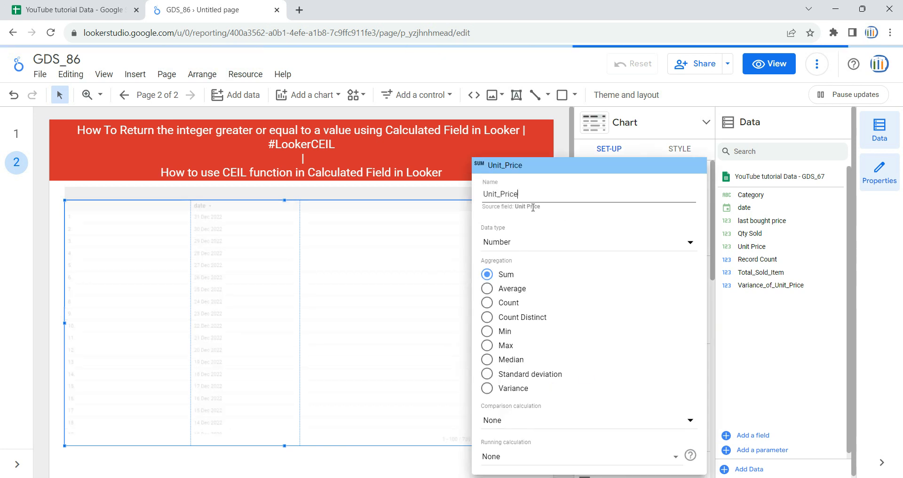
{"action": "type", "text": "_with_c"}
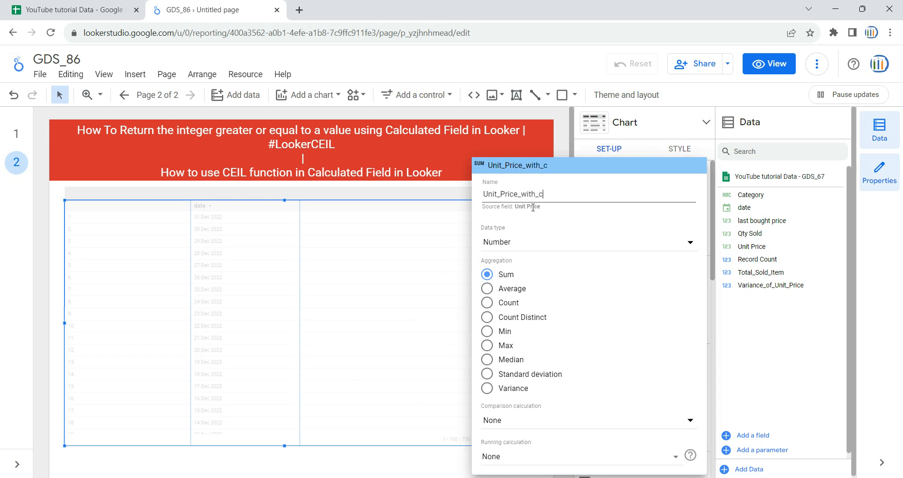
{"action": "type", "text": "eil_function"}
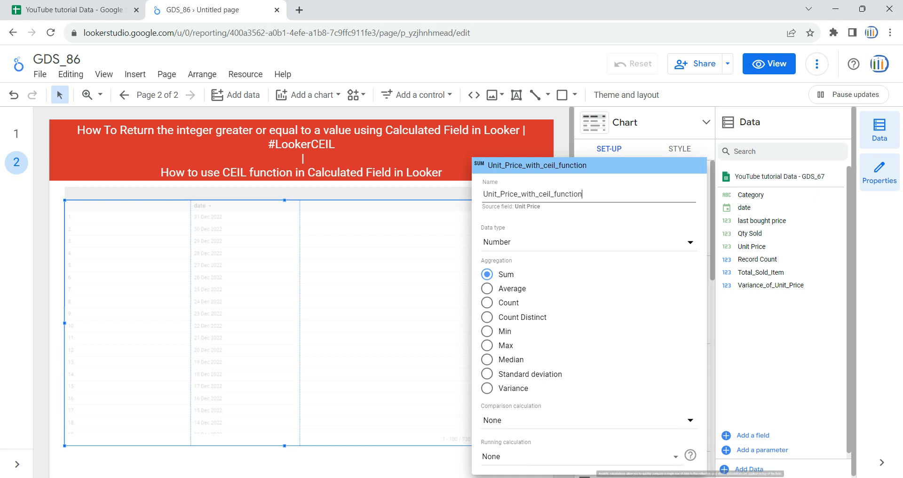
{"action": "left_click", "coordinate": [61, 207]}
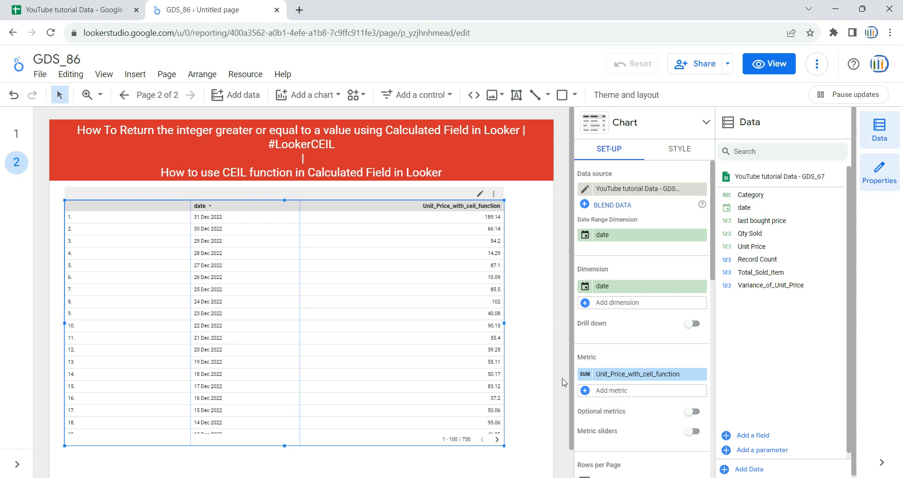
Step: Create a new calculated metric field for the table named Unit_price_with_Ceil_Function
{"action": "left_click", "coordinate": [624, 392]}
{"action": "left_click", "coordinate": [630, 465]}
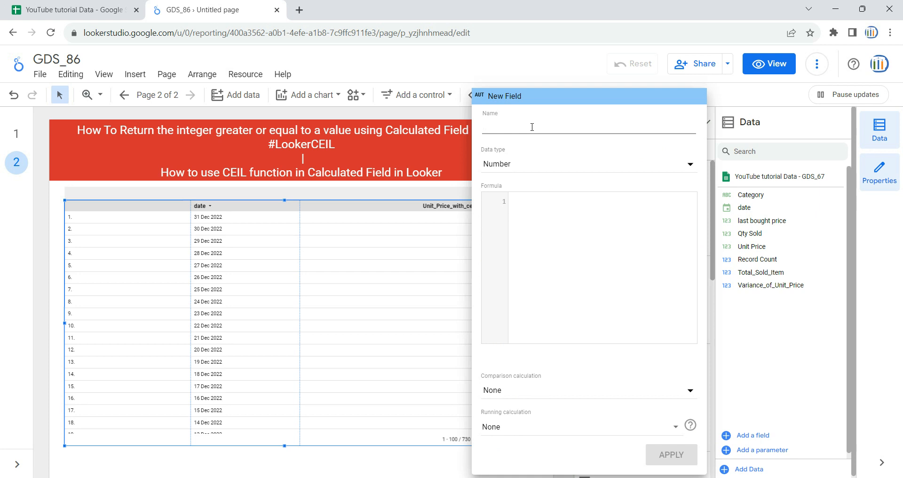
{"action": "type", "text": "U"}
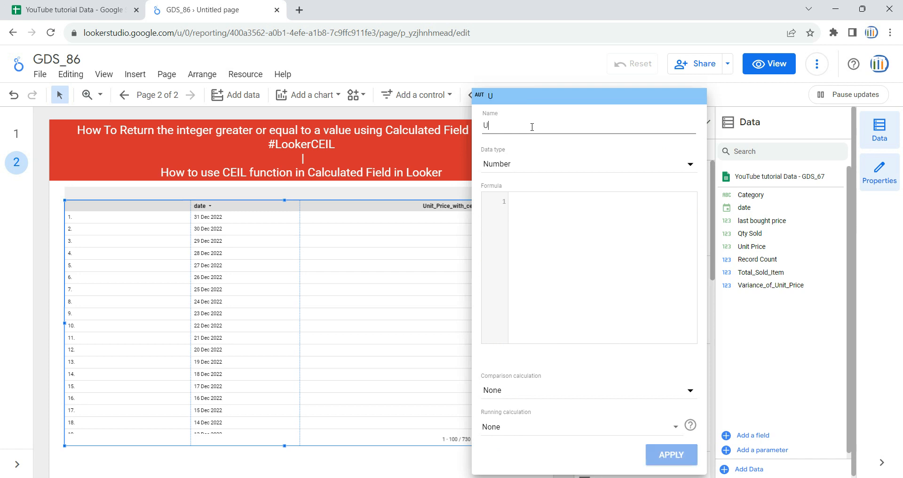
{"action": "type", "text": "nit_pr"}
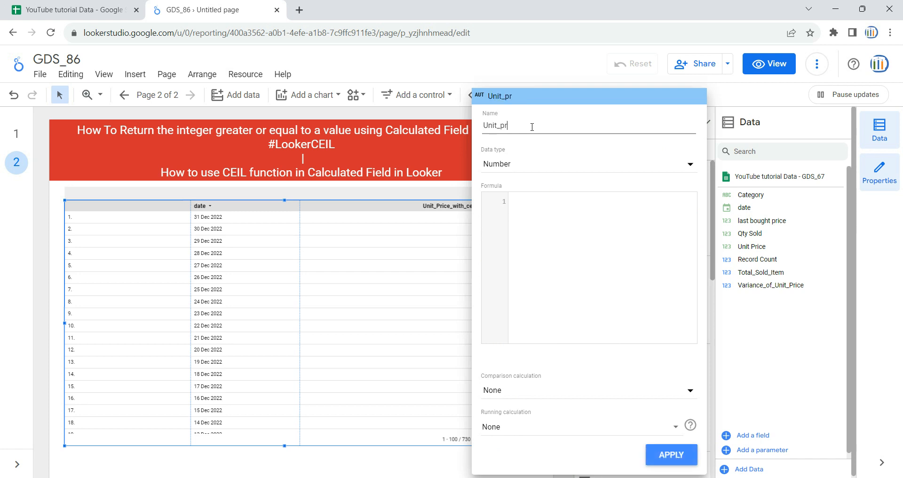
{"action": "type", "text": "ice_with_Ceil_"}
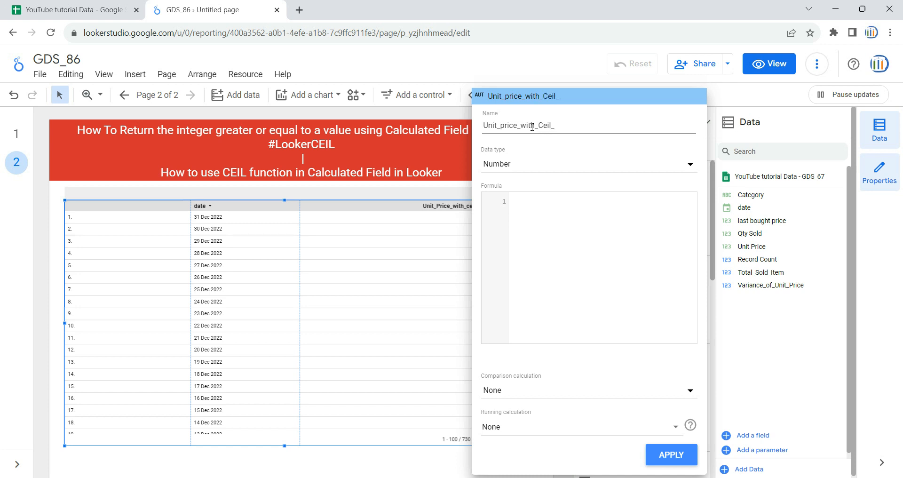
{"action": "type", "text": "Function"}
Step: Enter the formula CEIL(Unit Price) for the new field and apply it to the table
{"action": "left_click", "coordinate": [575, 211]}
{"action": "type", "text": "Ce"}
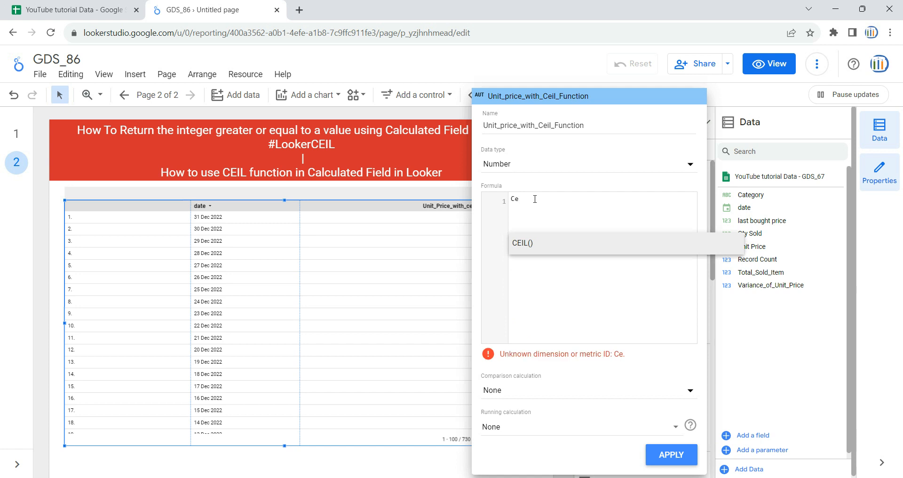
{"action": "left_click", "coordinate": [529, 247]}
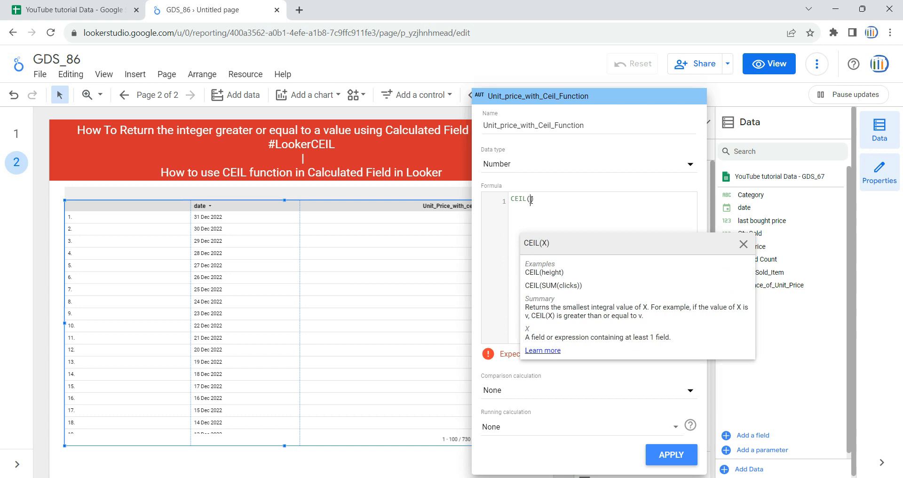
{"action": "type", "text": "Unit"}
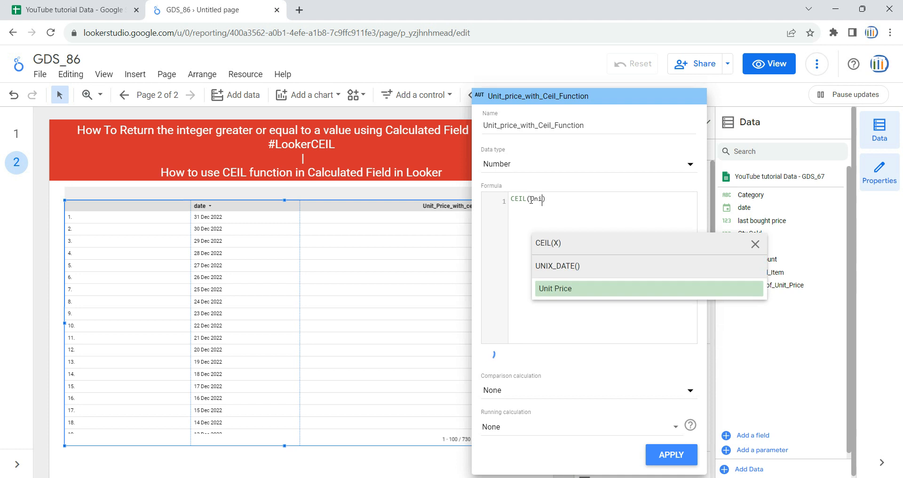
{"action": "left_click", "coordinate": [584, 267]}
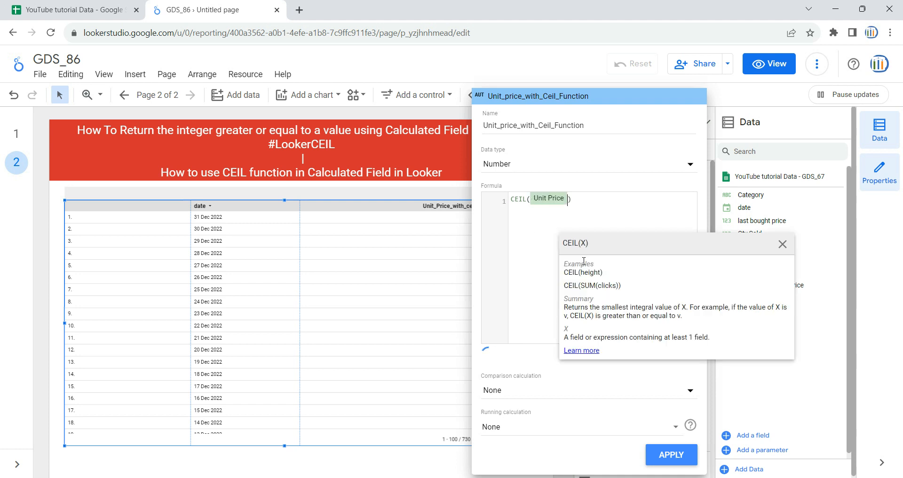
{"action": "left_click", "coordinate": [665, 453]}
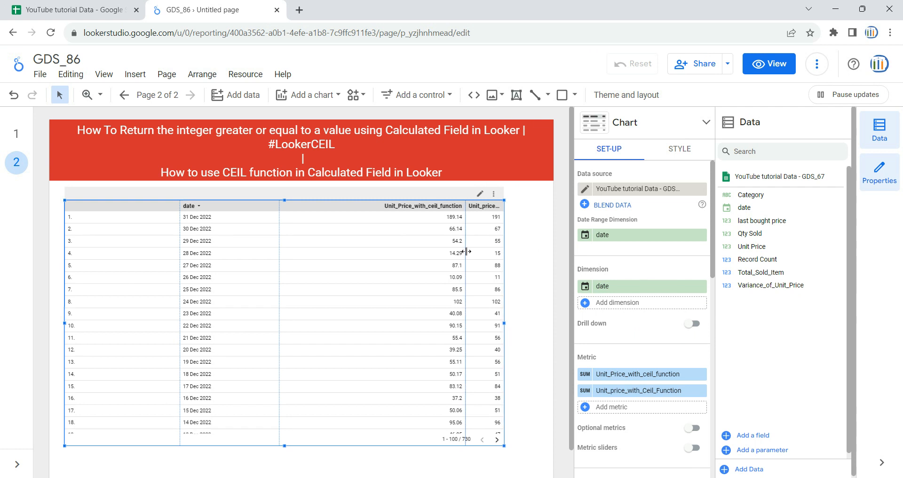
Step: Widen the Unit_price_with_Ceil_Function column until its header fits and stretch the table towards the page's right edge
{"action": "left_click_drag", "start_coordinate": [466, 256], "coordinate": [397, 262]}
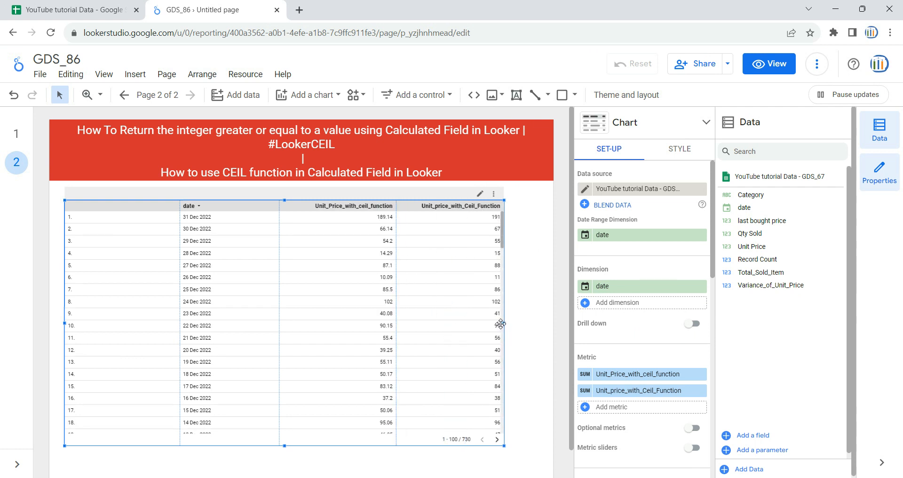
{"action": "left_click_drag", "start_coordinate": [505, 324], "coordinate": [536, 324]}
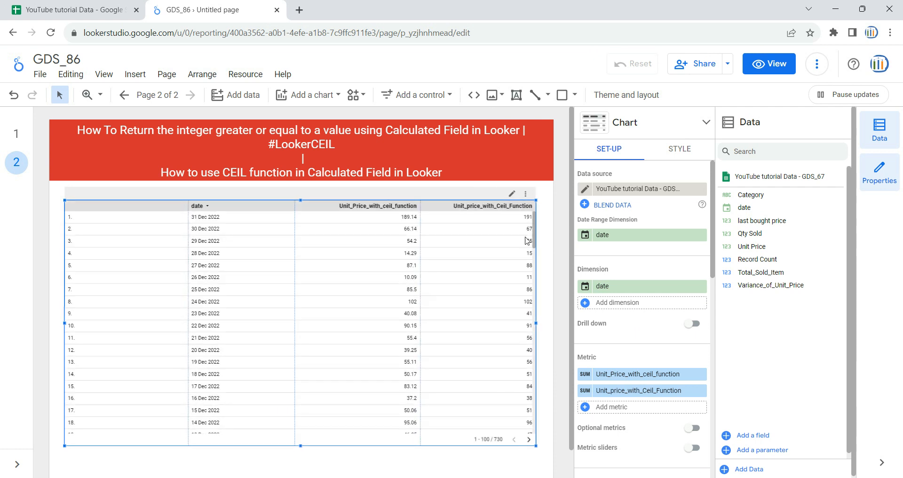